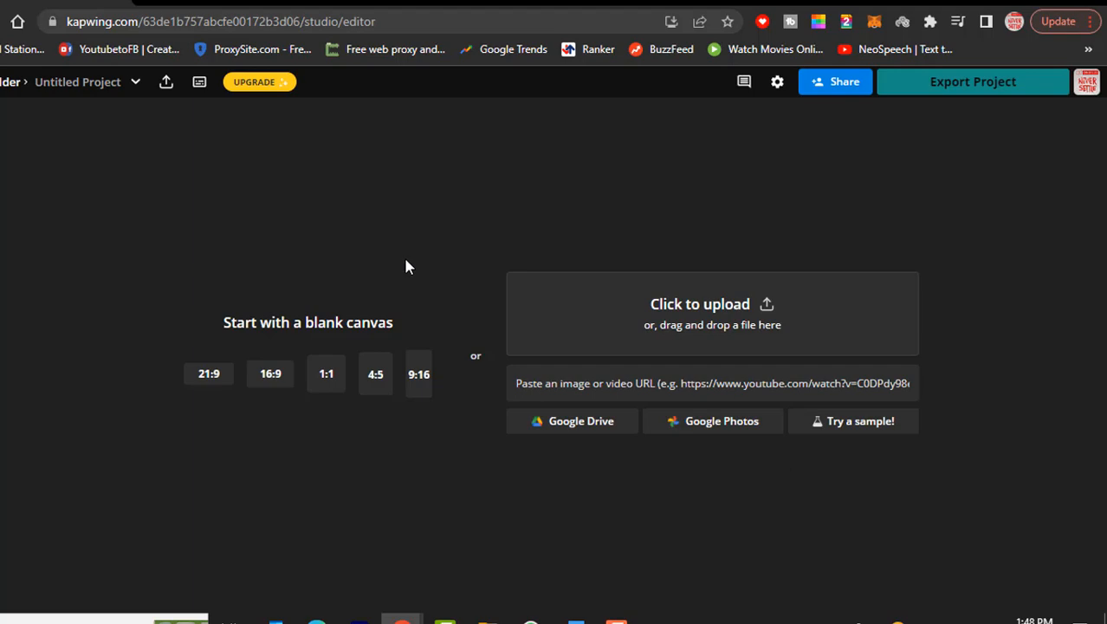
Upload the Bengal-Cat image from the Desktop into the blank project
{"action": "left_click", "coordinate": [638, 297]}
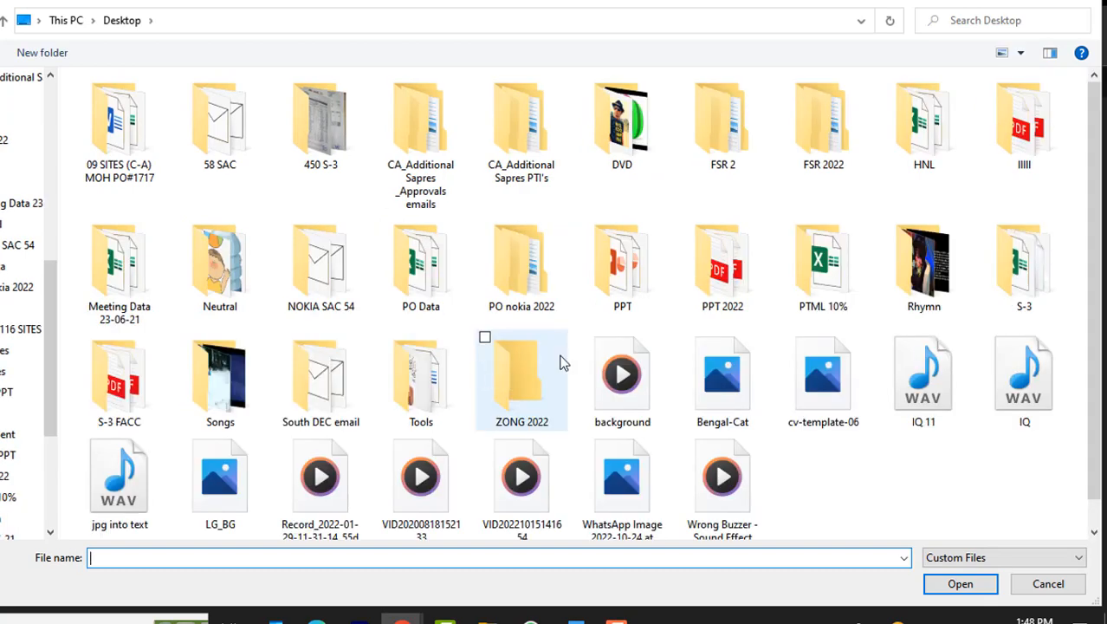
{"action": "scroll", "coordinate": [563, 355], "scroll_direction": "down", "scroll_amount": 1}
{"action": "double_click", "coordinate": [696, 336]}
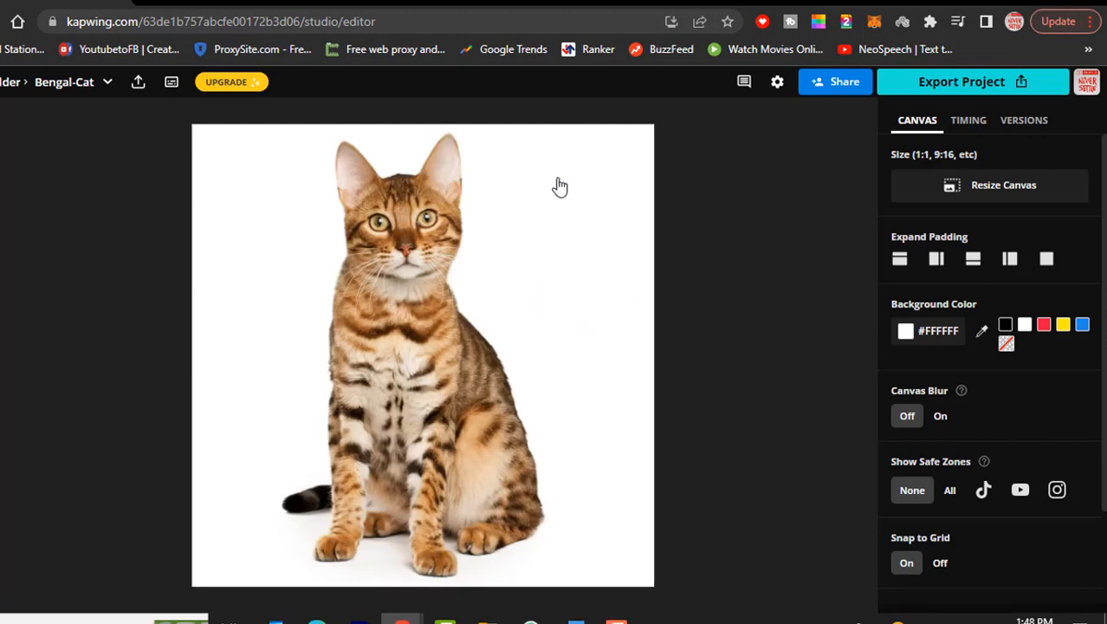
Shift the cat image downward on the canvas and set the canvas background colour to black
{"action": "left_click", "coordinate": [541, 261]}
{"action": "left_click_drag", "start_coordinate": [519, 289], "coordinate": [574, 376]}
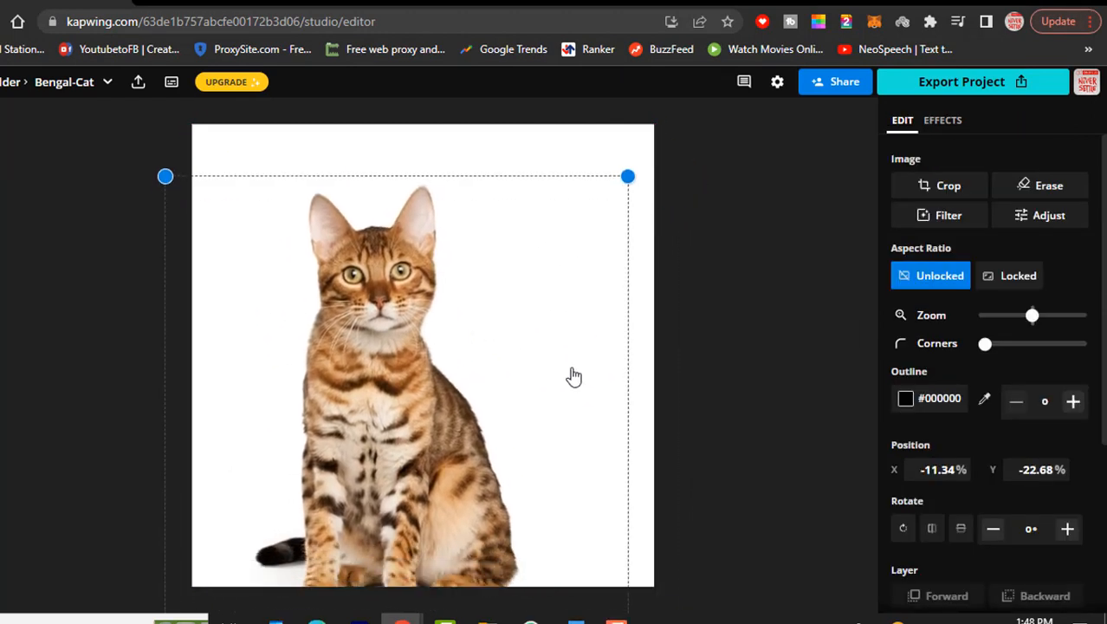
{"action": "left_click", "coordinate": [582, 162]}
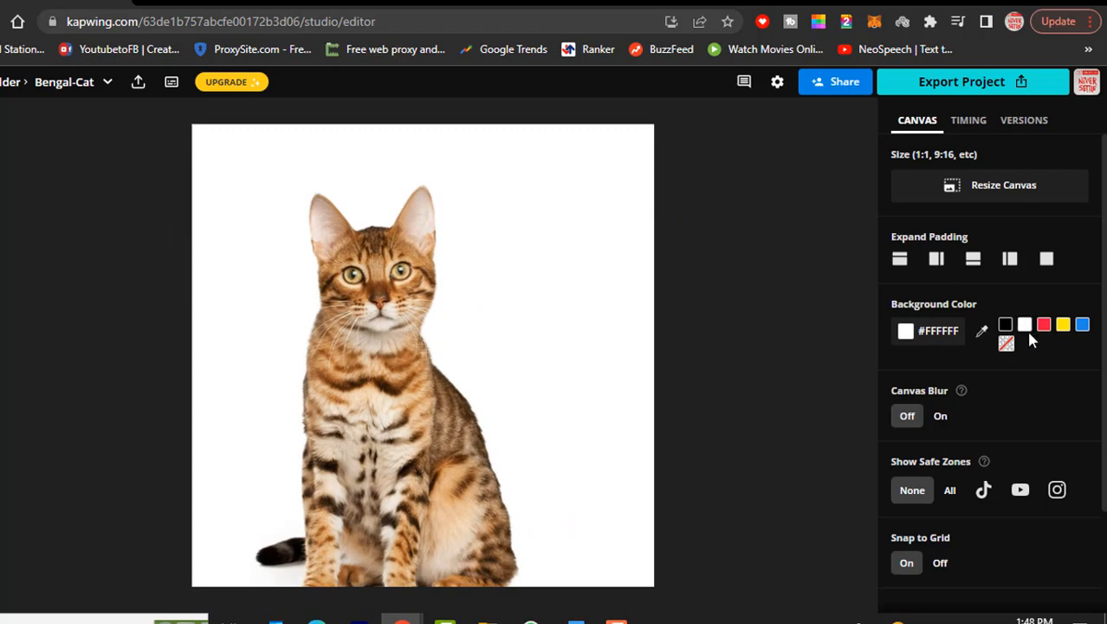
{"action": "left_click", "coordinate": [1005, 325]}
Resize the cat image smaller and centre it on the black canvas
{"action": "left_click", "coordinate": [544, 379]}
{"action": "left_click_drag", "start_coordinate": [544, 380], "coordinate": [539, 371]}
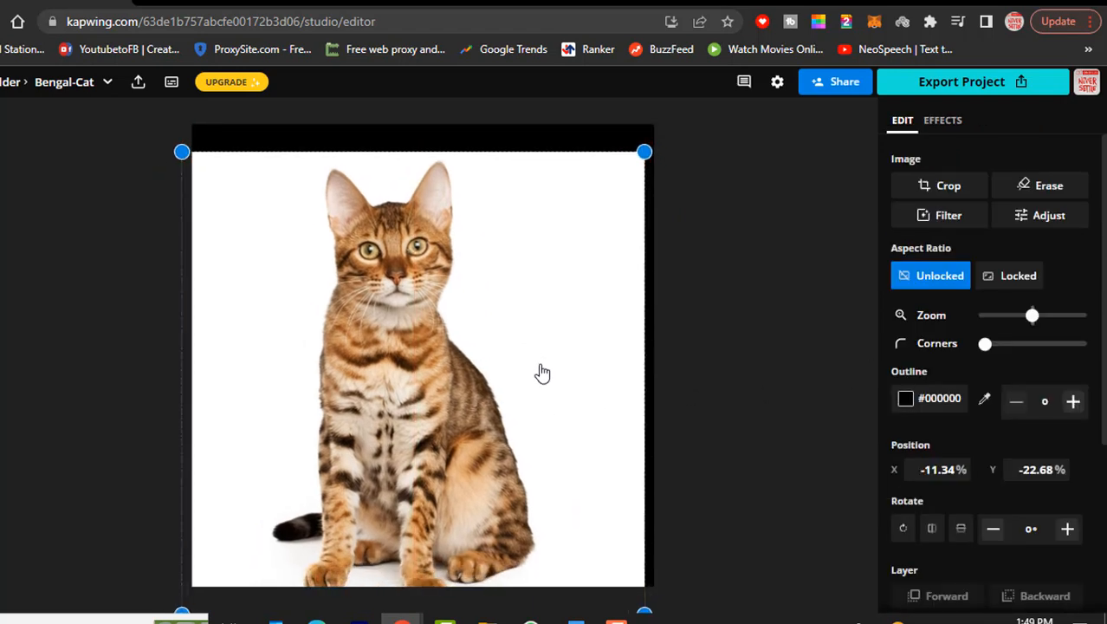
{"action": "left_click_drag", "start_coordinate": [643, 153], "coordinate": [563, 220]}
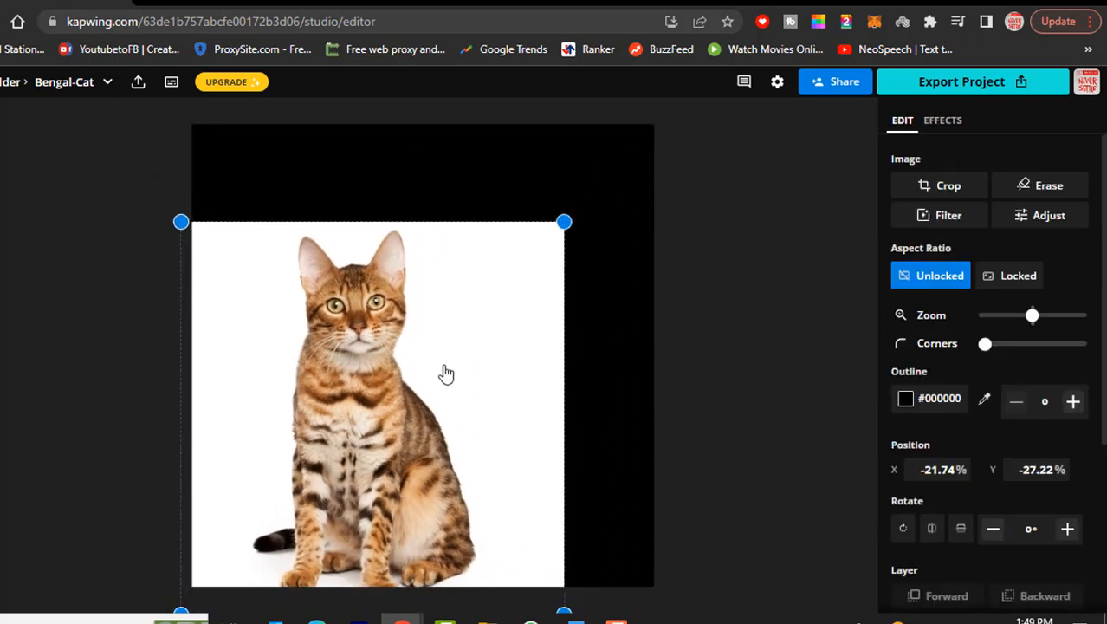
{"action": "left_click_drag", "start_coordinate": [445, 371], "coordinate": [495, 319]}
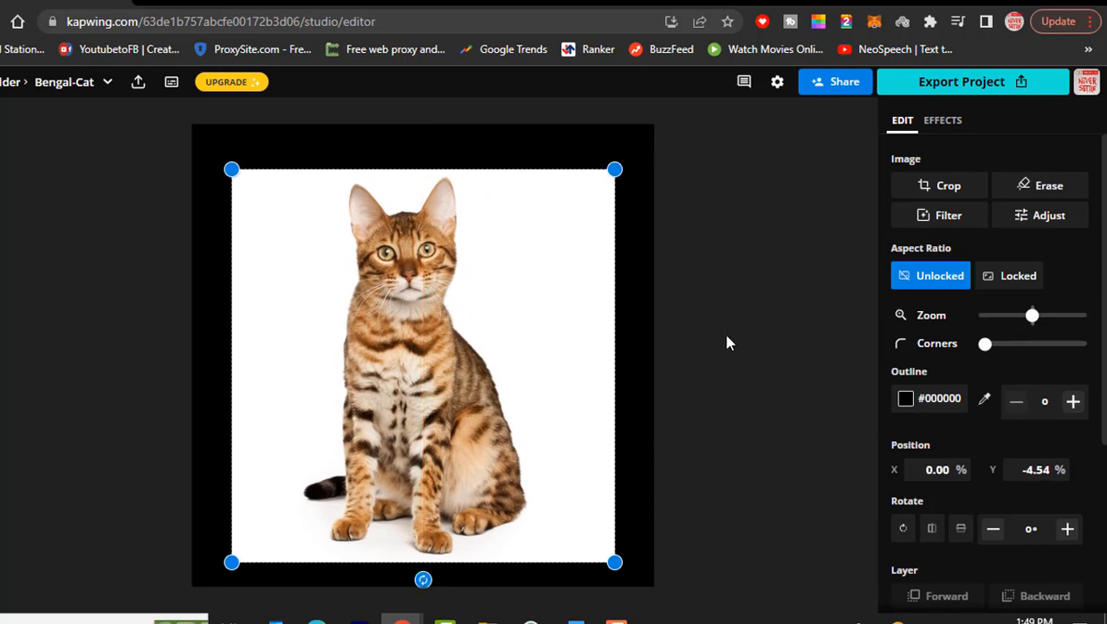
{"action": "mouse_move", "coordinate": [606, 339]}
{"action": "left_mouse_down"}
{"action": "mouse_move", "coordinate": [586, 339]}
{"action": "mouse_move", "coordinate": [595, 335]}
{"action": "left_mouse_up"}
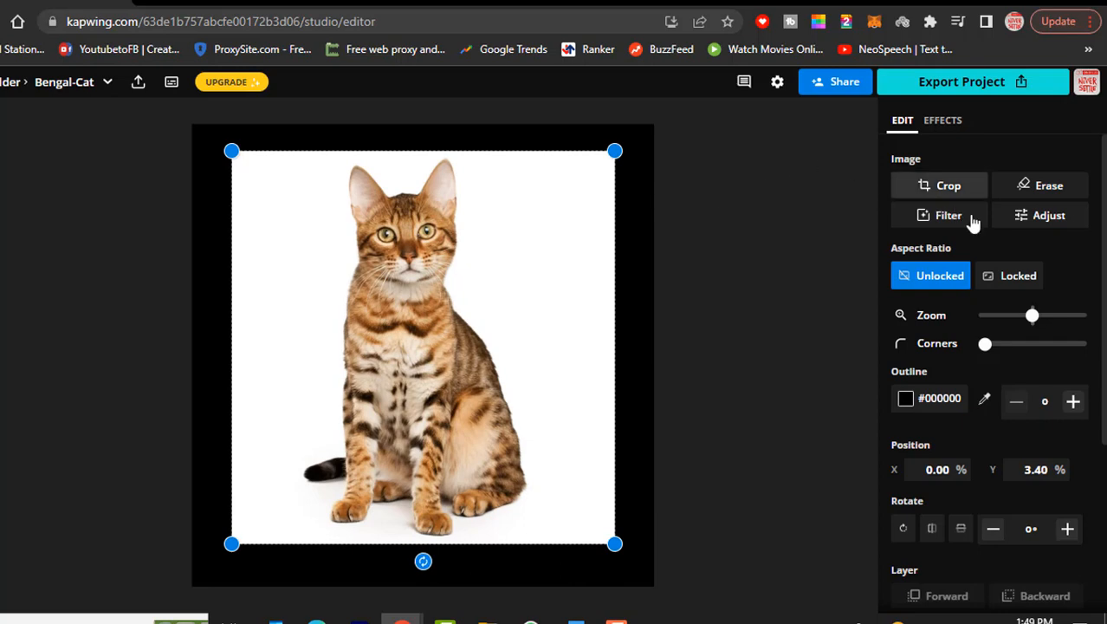
Open the Erase tool for the image and select the white background with the Magic Wand
{"action": "left_click", "coordinate": [1049, 193]}
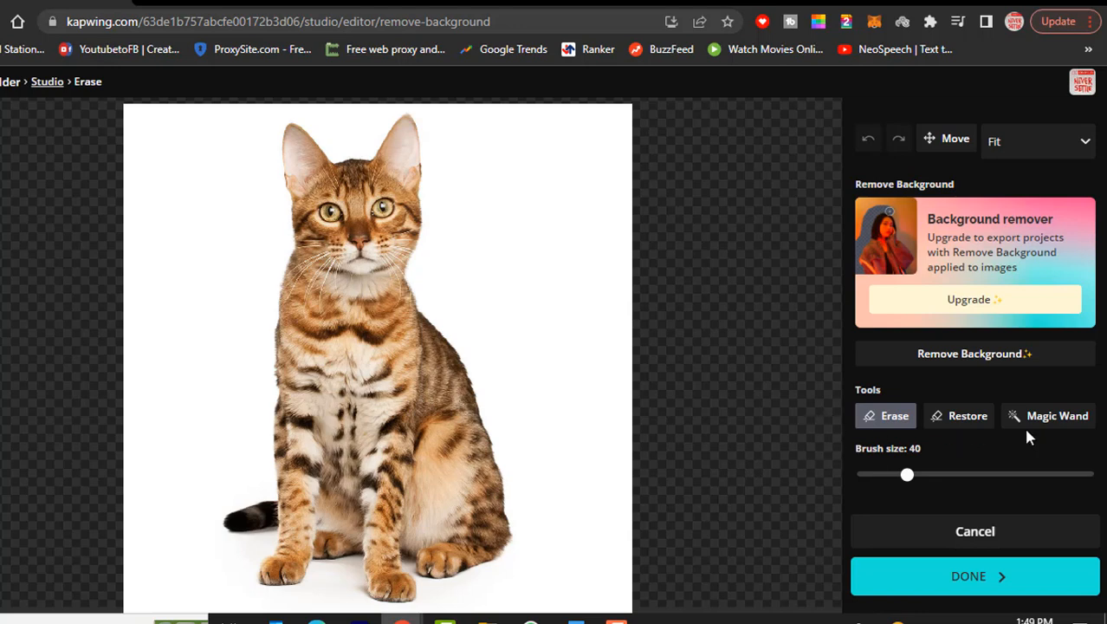
{"action": "left_click", "coordinate": [1048, 426]}
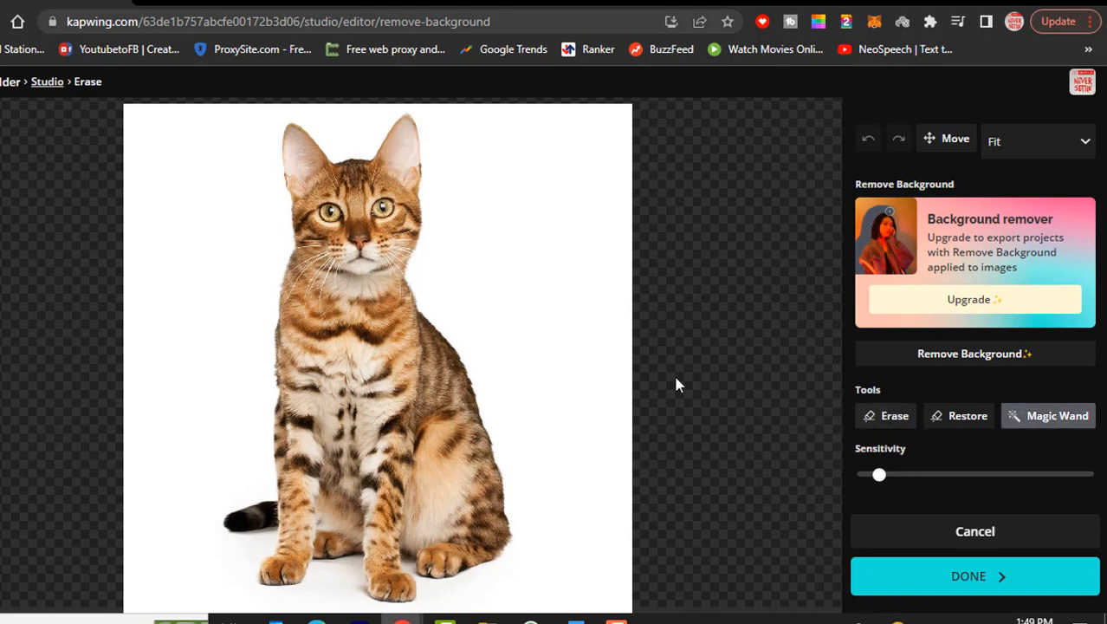
{"action": "left_click", "coordinate": [567, 319]}
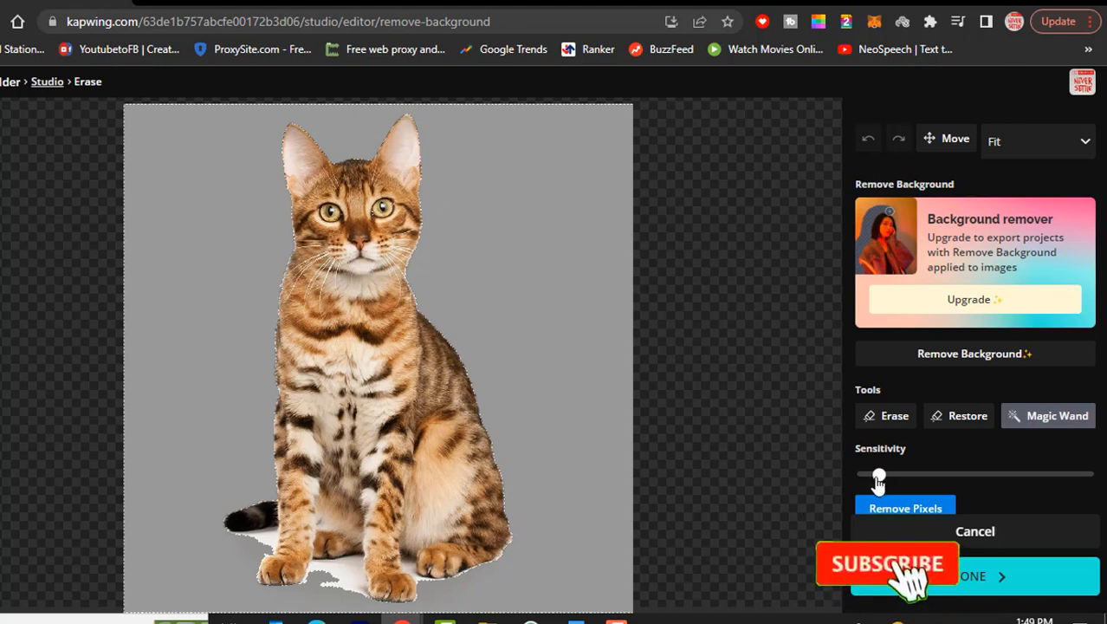
Adjust the Magic Wand sensitivity, reselect the white background and delete the selected pixels
{"action": "left_click_drag", "start_coordinate": [879, 474], "coordinate": [1090, 477]}
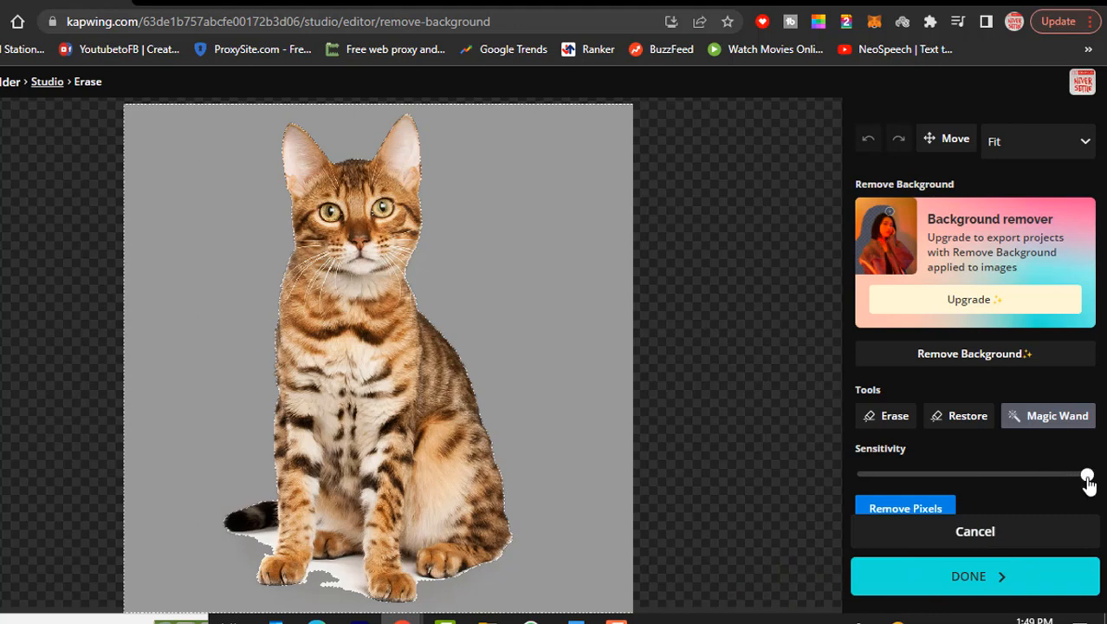
{"action": "left_click_drag", "start_coordinate": [1088, 481], "coordinate": [907, 487]}
{"action": "left_click", "coordinate": [563, 385]}
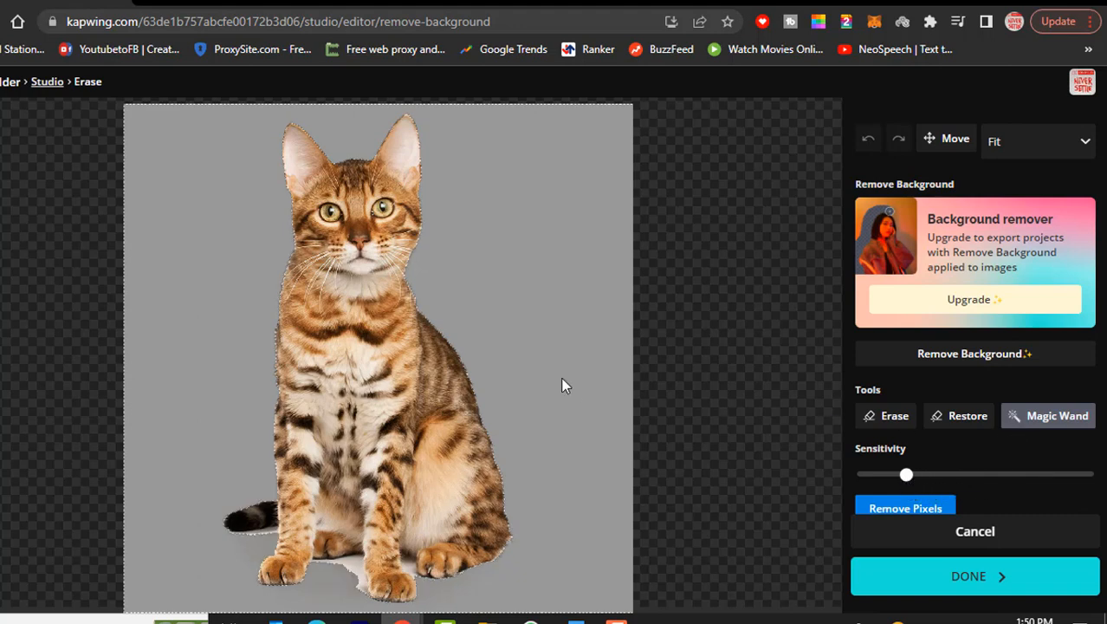
{"action": "mouse_move", "coordinate": [906, 475]}
{"action": "left_mouse_down"}
{"action": "mouse_move", "coordinate": [931, 476]}
{"action": "mouse_move", "coordinate": [887, 474]}
{"action": "mouse_move", "coordinate": [966, 473]}
{"action": "mouse_move", "coordinate": [887, 483]}
{"action": "mouse_move", "coordinate": [1006, 475]}
{"action": "mouse_move", "coordinate": [888, 484]}
{"action": "mouse_move", "coordinate": [908, 485]}
{"action": "left_mouse_up"}
{"action": "left_click_drag", "start_coordinate": [908, 483], "coordinate": [877, 490]}
{"action": "left_click", "coordinate": [572, 388]}
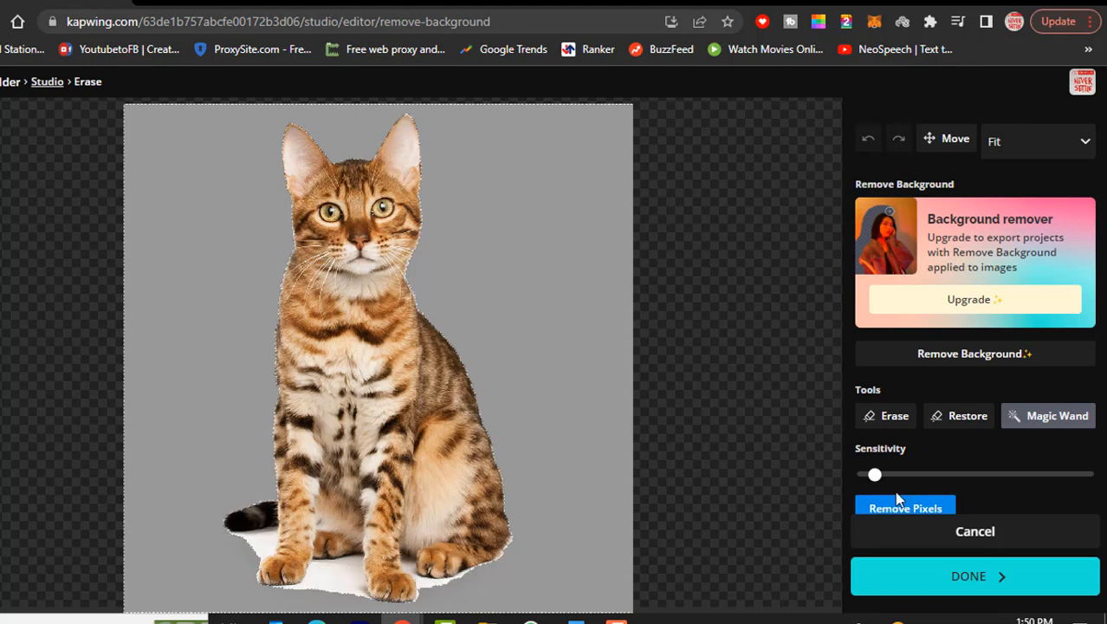
{"action": "left_click_drag", "start_coordinate": [876, 476], "coordinate": [911, 475]}
{"action": "left_click", "coordinate": [517, 418]}
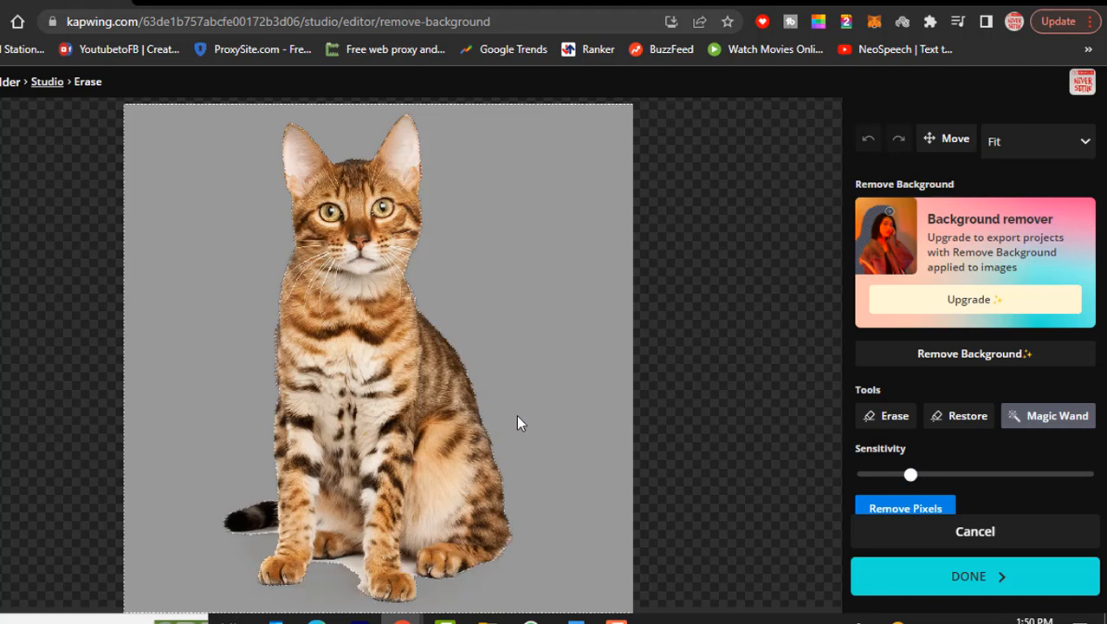
{"action": "key", "text": "Delete"}
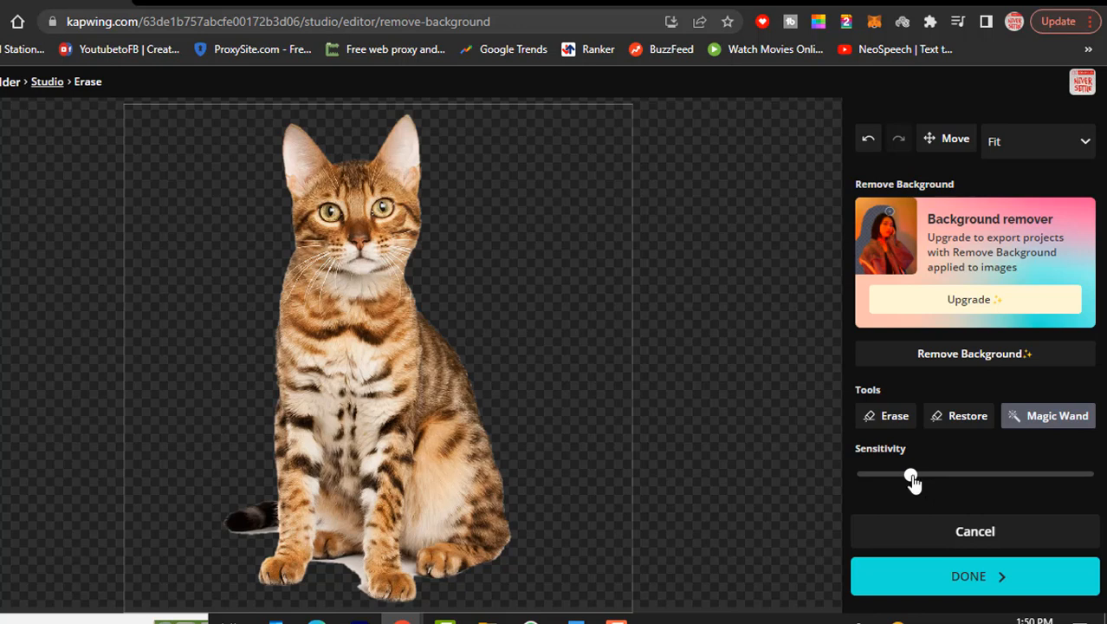
Try selecting the shadow under the cat with a higher Magic Wand sensitivity, then undo the attempt
{"action": "left_click_drag", "start_coordinate": [913, 482], "coordinate": [942, 476]}
{"action": "left_click", "coordinate": [352, 565]}
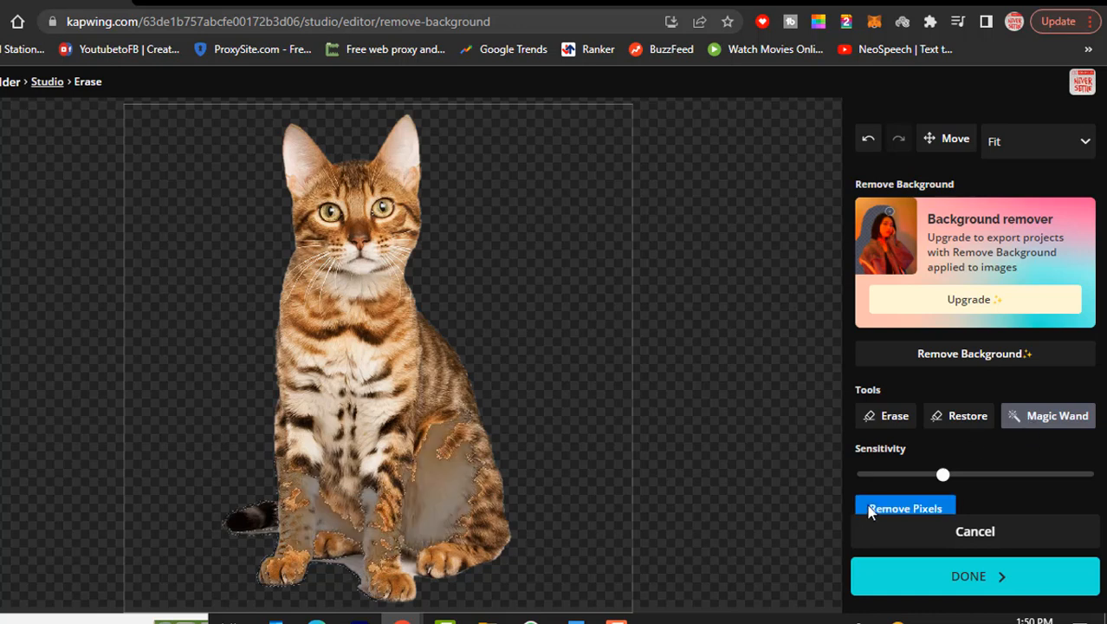
{"action": "key", "text": "ctrl+z"}
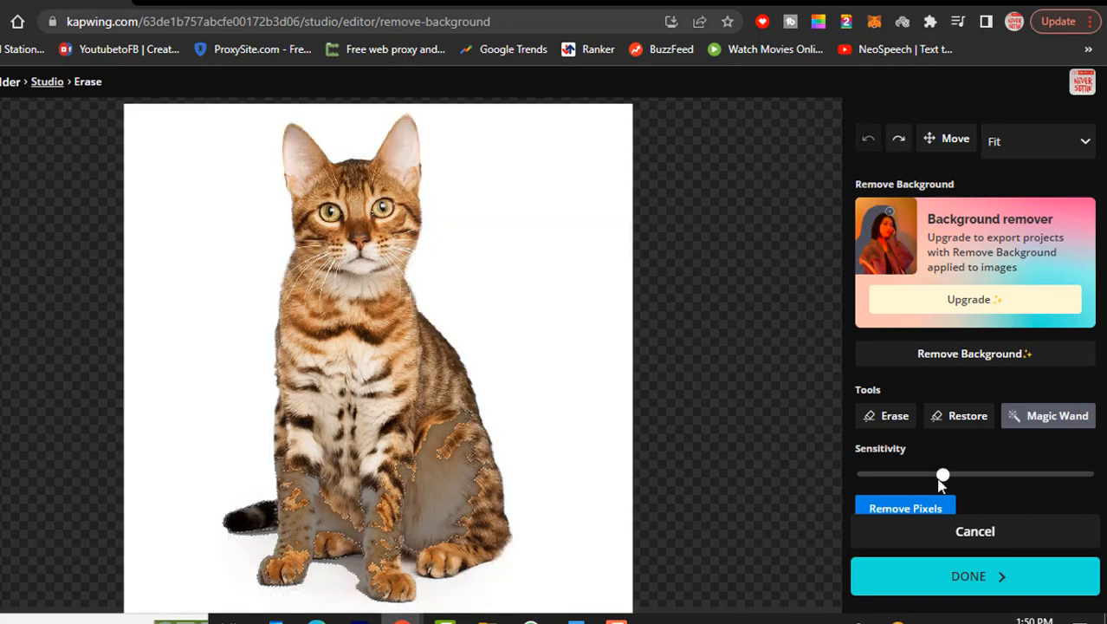
{"action": "left_click_drag", "start_coordinate": [942, 476], "coordinate": [891, 477]}
{"action": "left_click", "coordinate": [575, 464]}
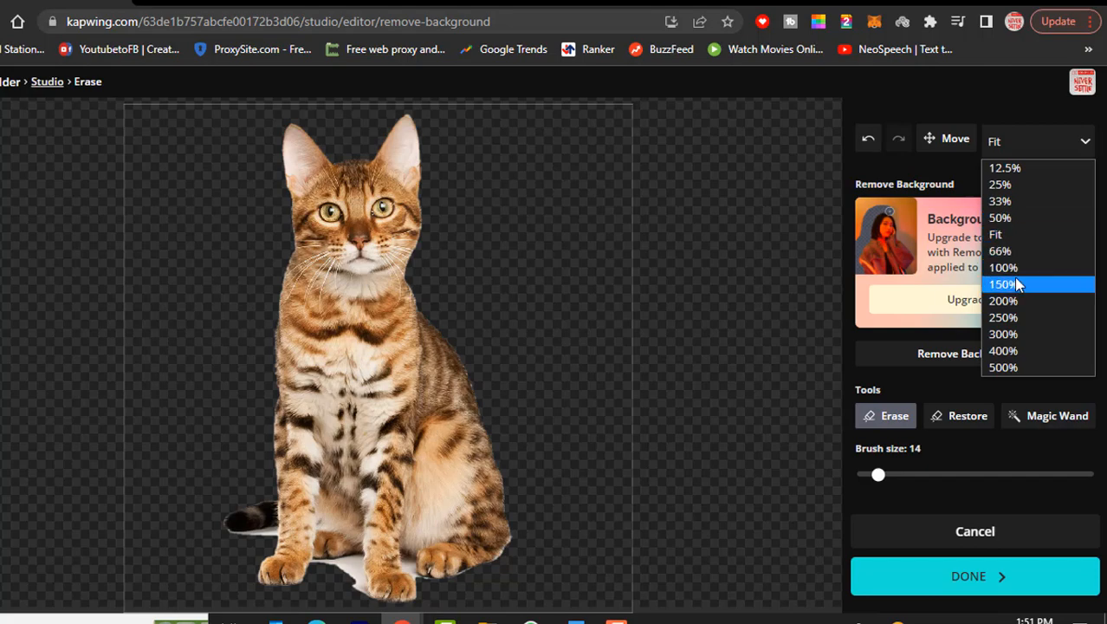
Zoom the eraser view to 150% and brush away the shadow around the cat's front paws
{"action": "left_click", "coordinate": [1004, 284]}
{"action": "scroll", "coordinate": [520, 346], "scroll_direction": "down", "scroll_amount": 3}
{"action": "scroll", "coordinate": [513, 326], "scroll_direction": "down", "scroll_amount": 5}
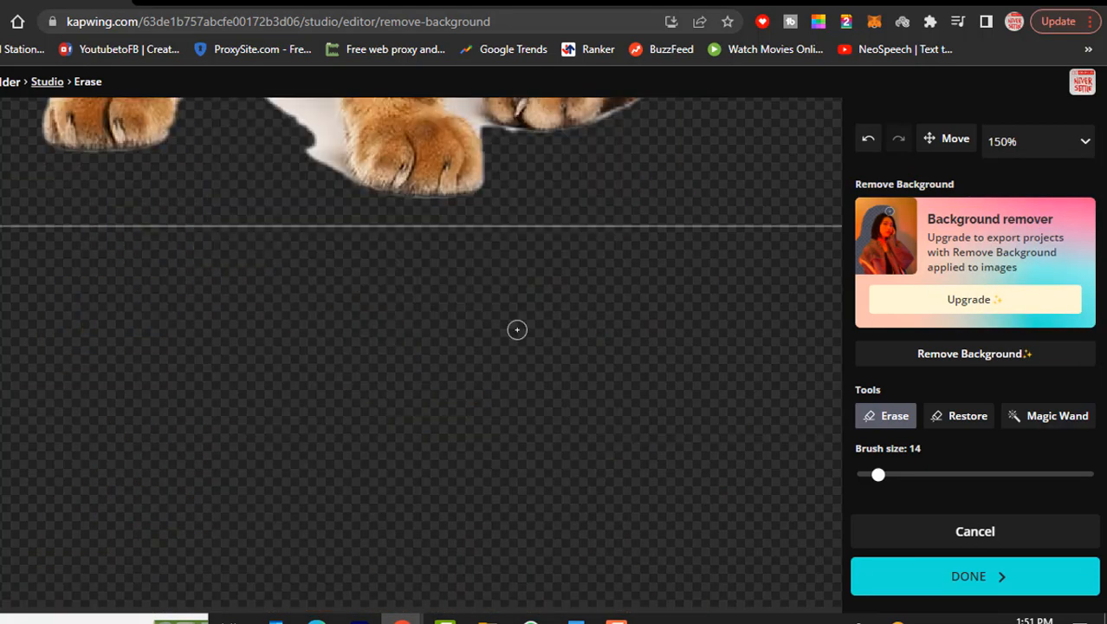
{"action": "scroll", "coordinate": [513, 326], "scroll_direction": "up", "scroll_amount": 3}
{"action": "mouse_move", "coordinate": [210, 302]}
{"action": "left_mouse_down"}
{"action": "mouse_move", "coordinate": [284, 303]}
{"action": "mouse_move", "coordinate": [335, 276]}
{"action": "mouse_move", "coordinate": [329, 325]}
{"action": "mouse_move", "coordinate": [345, 381]}
{"action": "mouse_move", "coordinate": [320, 299]}
{"action": "mouse_move", "coordinate": [318, 358]}
{"action": "mouse_move", "coordinate": [309, 323]}
{"action": "mouse_move", "coordinate": [319, 364]}
{"action": "mouse_move", "coordinate": [292, 309]}
{"action": "mouse_move", "coordinate": [302, 284]}
{"action": "mouse_move", "coordinate": [201, 301]}
{"action": "mouse_move", "coordinate": [204, 317]}
{"action": "mouse_move", "coordinate": [270, 323]}
{"action": "mouse_move", "coordinate": [304, 319]}
{"action": "mouse_move", "coordinate": [303, 309]}
{"action": "mouse_move", "coordinate": [272, 316]}
{"action": "mouse_move", "coordinate": [300, 317]}
{"action": "mouse_move", "coordinate": [306, 374]}
{"action": "left_mouse_up"}
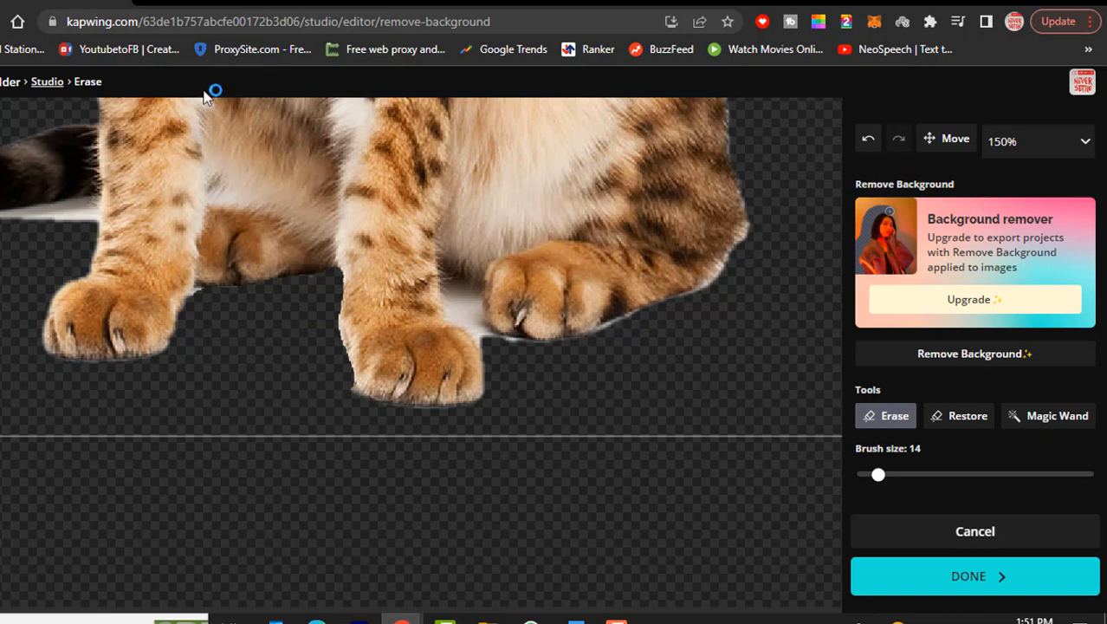
{"action": "mouse_move", "coordinate": [94, 246]}
{"action": "left_mouse_down"}
{"action": "mouse_move", "coordinate": [82, 226]}
{"action": "mouse_move", "coordinate": [90, 203]}
{"action": "mouse_move", "coordinate": [20, 218]}
{"action": "left_mouse_up"}
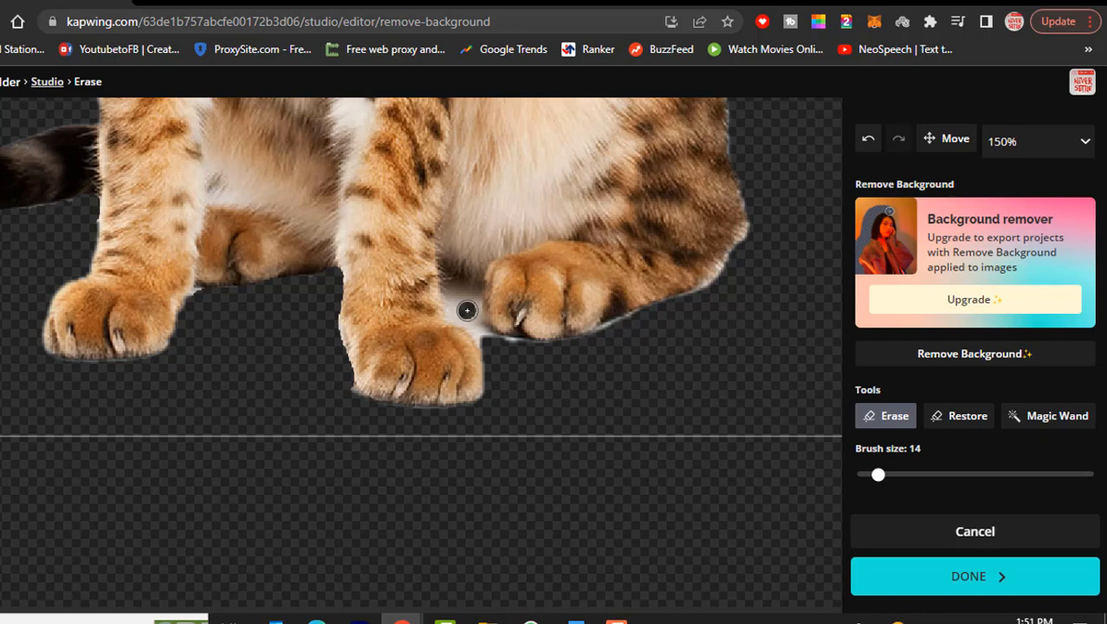
Erase the remaining shadow between the front paws, undoing one stray stroke into the paw
{"action": "left_click_drag", "start_coordinate": [435, 283], "coordinate": [473, 317]}
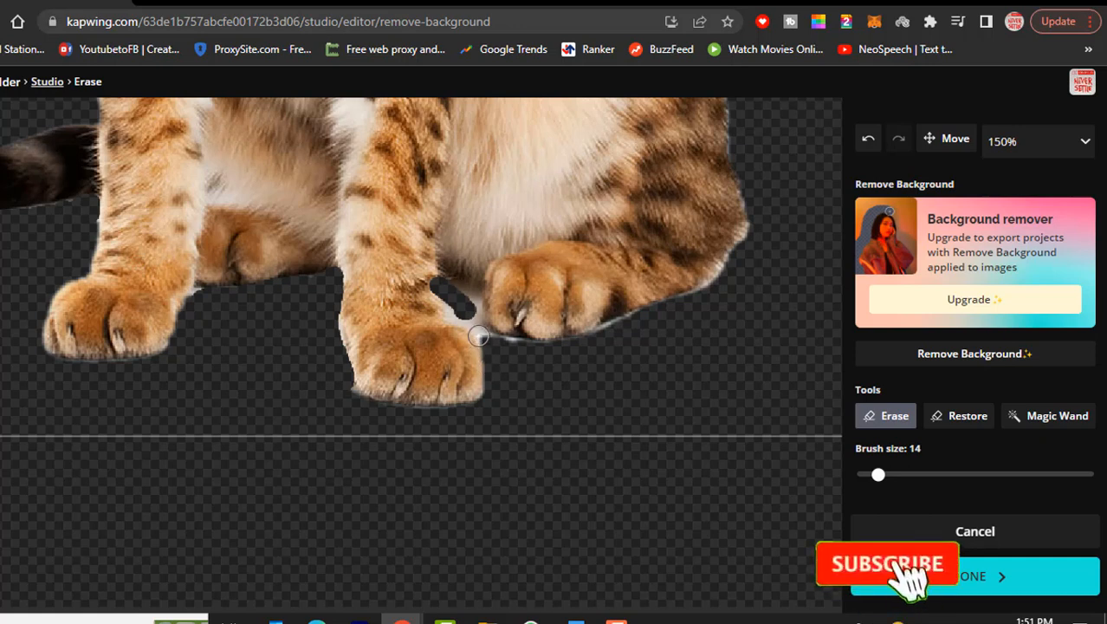
{"action": "key", "text": "ctrl+z"}
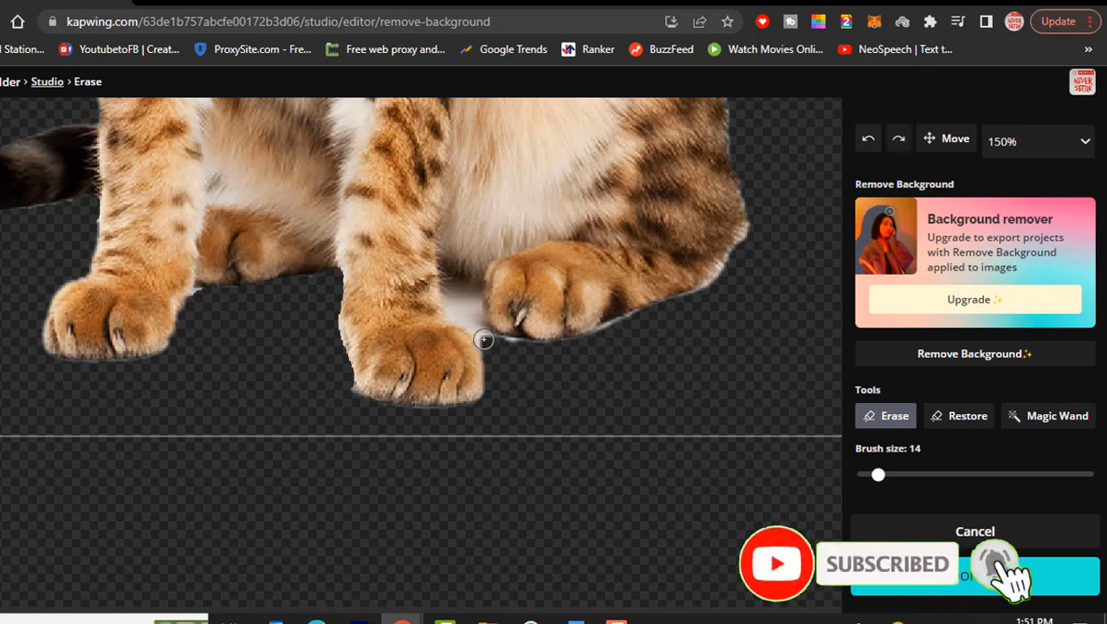
{"action": "mouse_move", "coordinate": [475, 312]}
{"action": "left_mouse_down"}
{"action": "mouse_move", "coordinate": [467, 295]}
{"action": "mouse_move", "coordinate": [451, 302]}
{"action": "mouse_move", "coordinate": [478, 328]}
{"action": "left_mouse_up"}
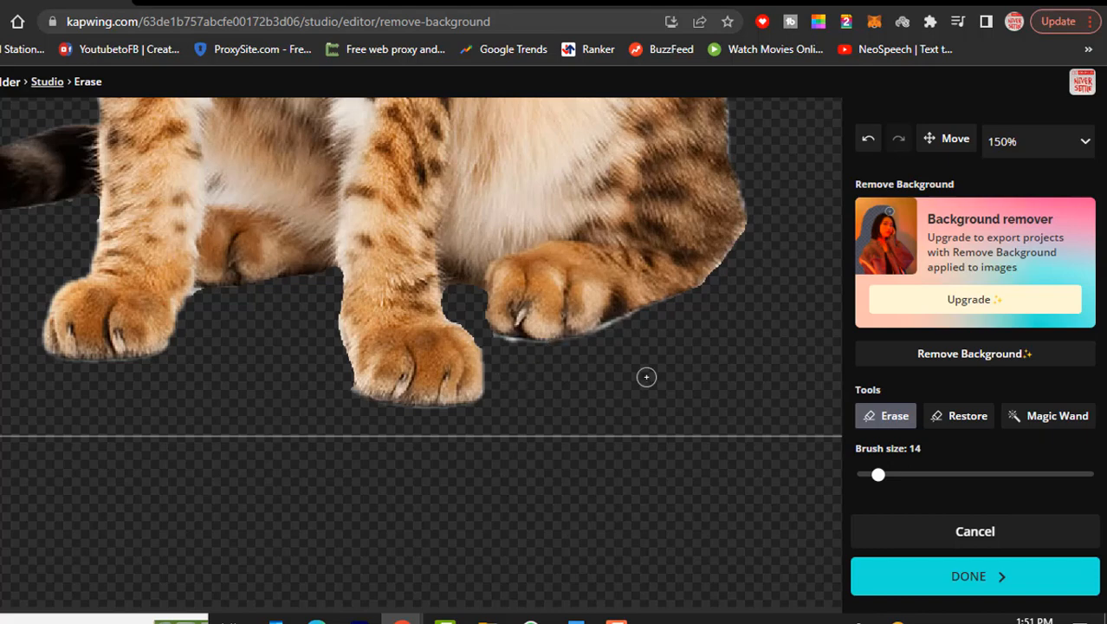
Erase the leftover shadow edge beside the cat's right front paw
{"action": "scroll", "coordinate": [790, 302], "scroll_direction": "up", "scroll_amount": 8}
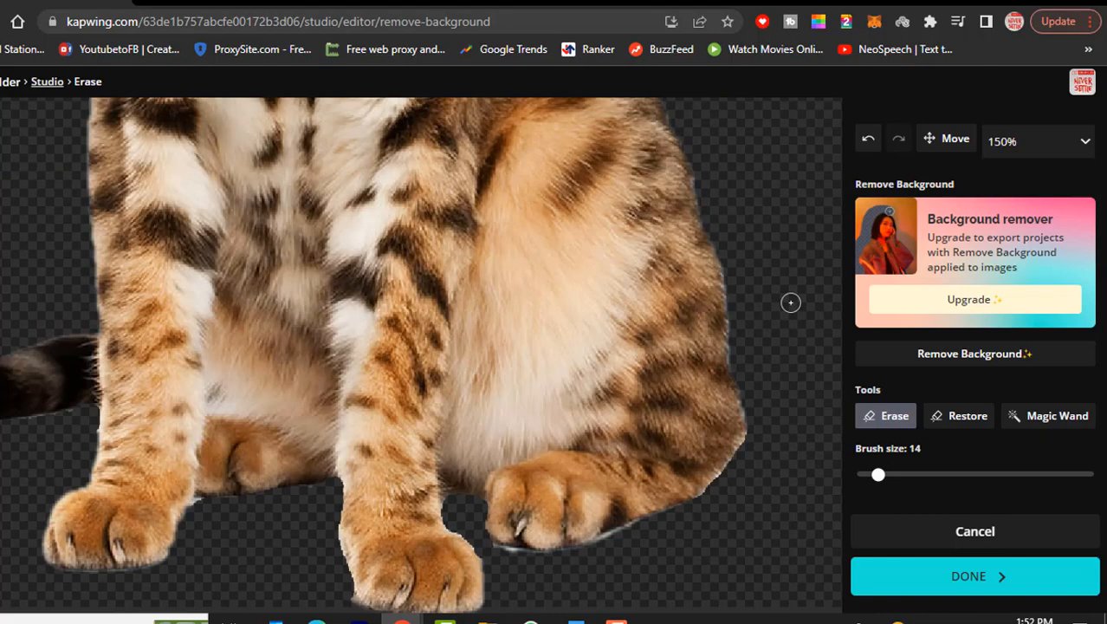
{"action": "scroll", "coordinate": [790, 301], "scroll_direction": "down", "scroll_amount": 10}
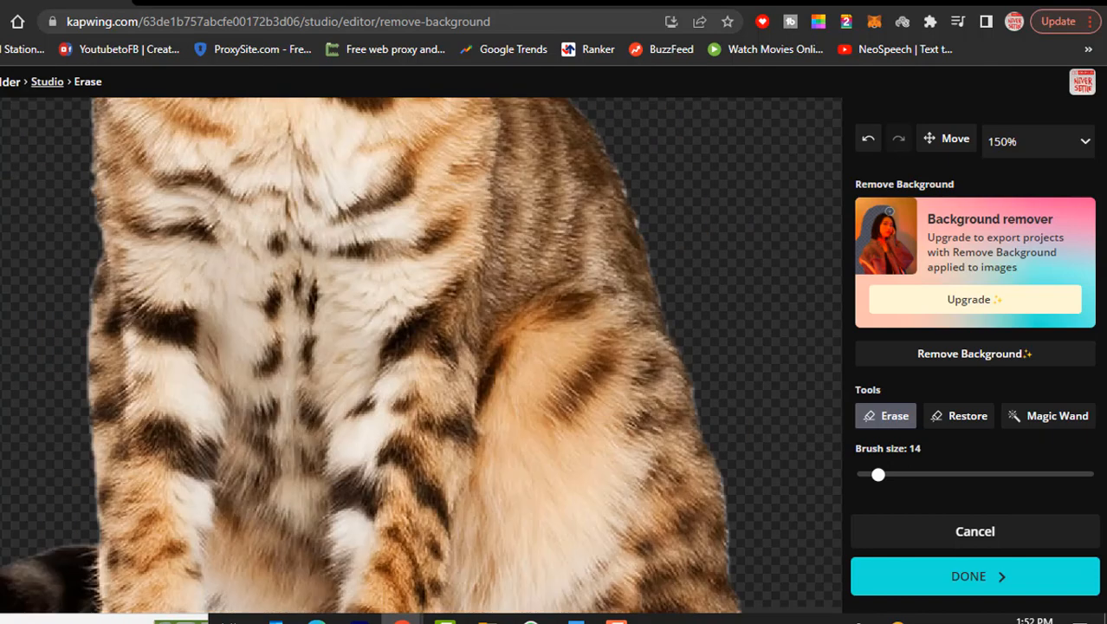
{"action": "scroll", "coordinate": [790, 299], "scroll_direction": "up", "scroll_amount": 3}
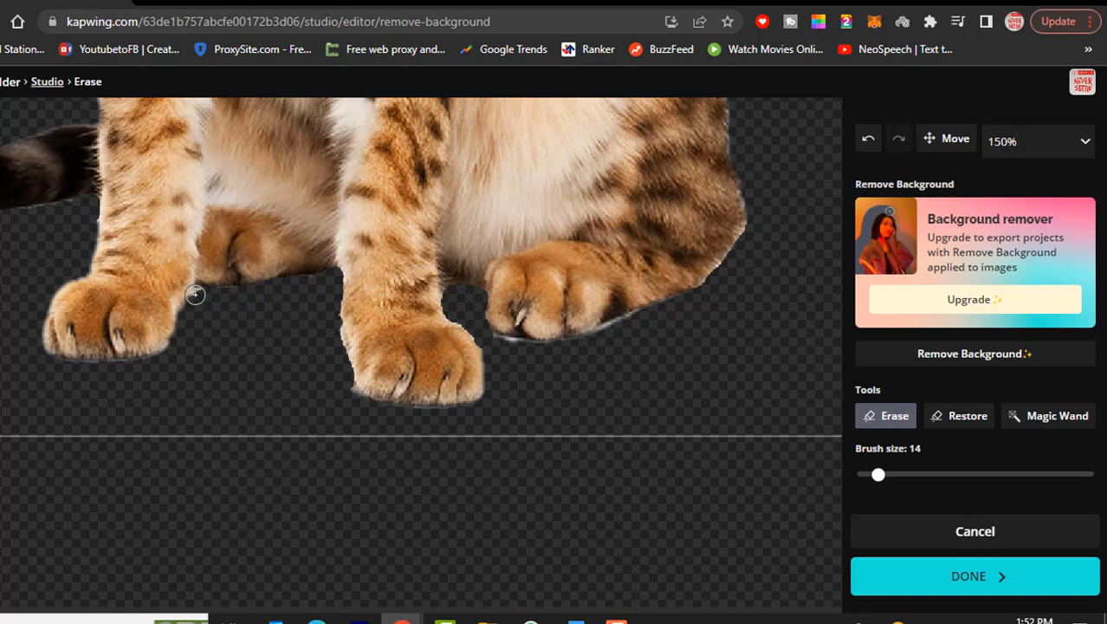
{"action": "left_click", "coordinate": [615, 330]}
{"action": "left_click", "coordinate": [605, 332]}
{"action": "left_click_drag", "start_coordinate": [532, 345], "coordinate": [512, 348]}
Return the eraser view to Fit and apply the background removal
{"action": "left_click", "coordinate": [1084, 142]}
{"action": "left_click", "coordinate": [1028, 229]}
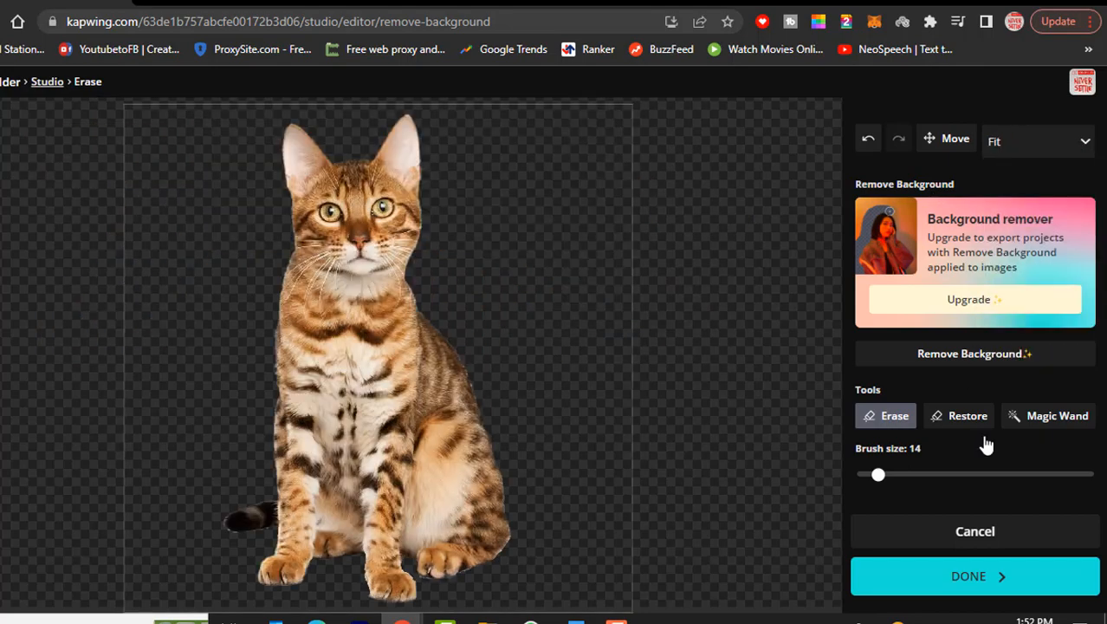
{"action": "left_click", "coordinate": [977, 573]}
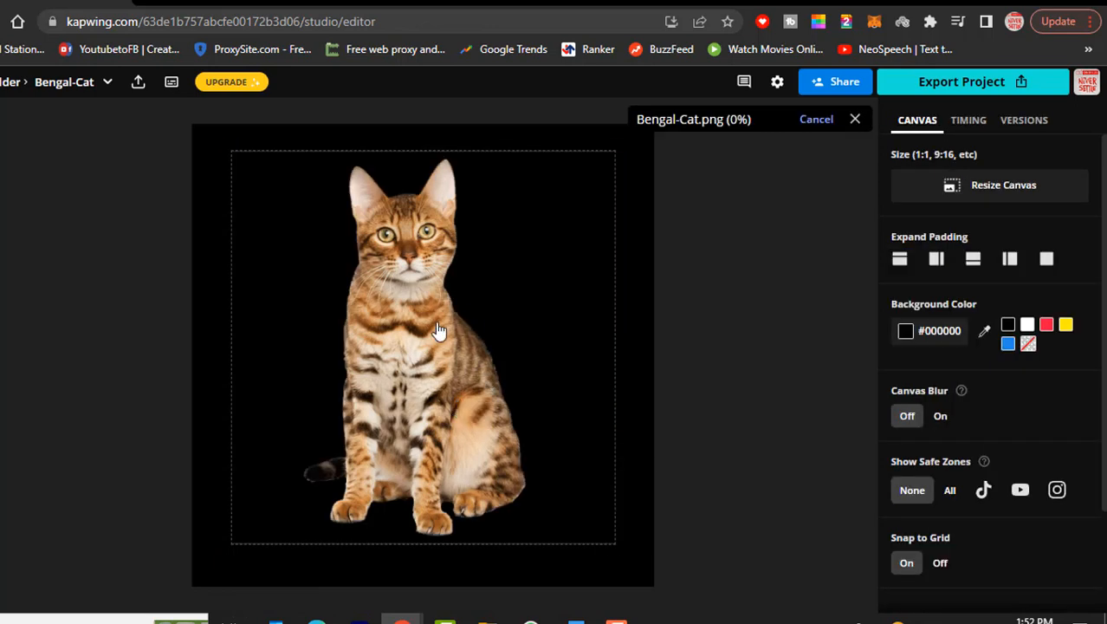
Move the cut-out cat image slightly lower on the black canvas
{"action": "left_click_drag", "start_coordinate": [420, 360], "coordinate": [423, 392]}
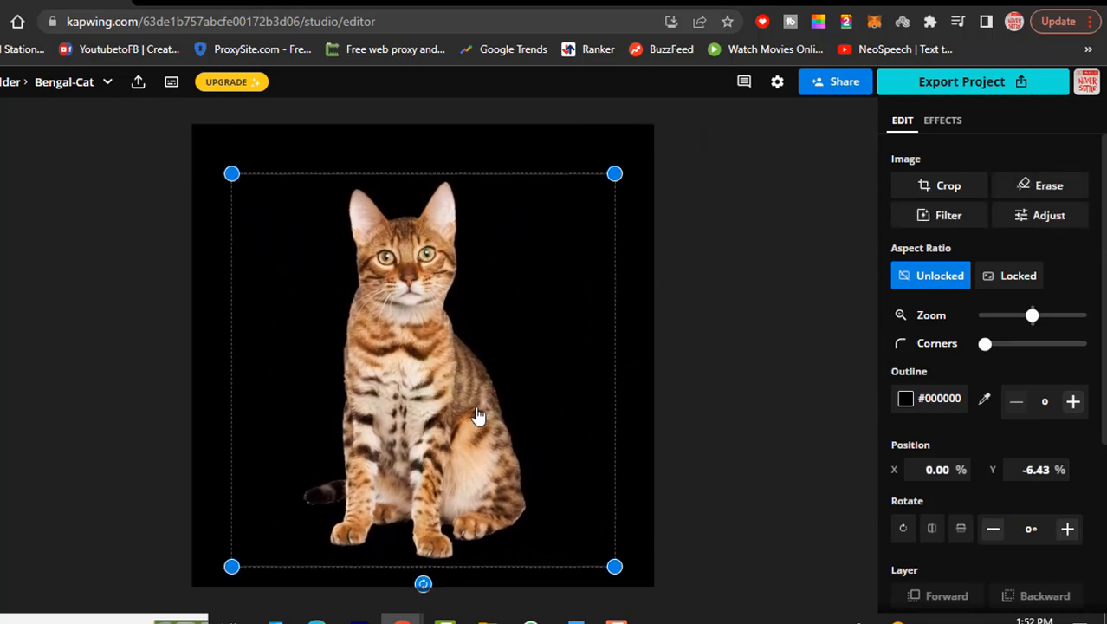
{"action": "left_click", "coordinate": [555, 160]}
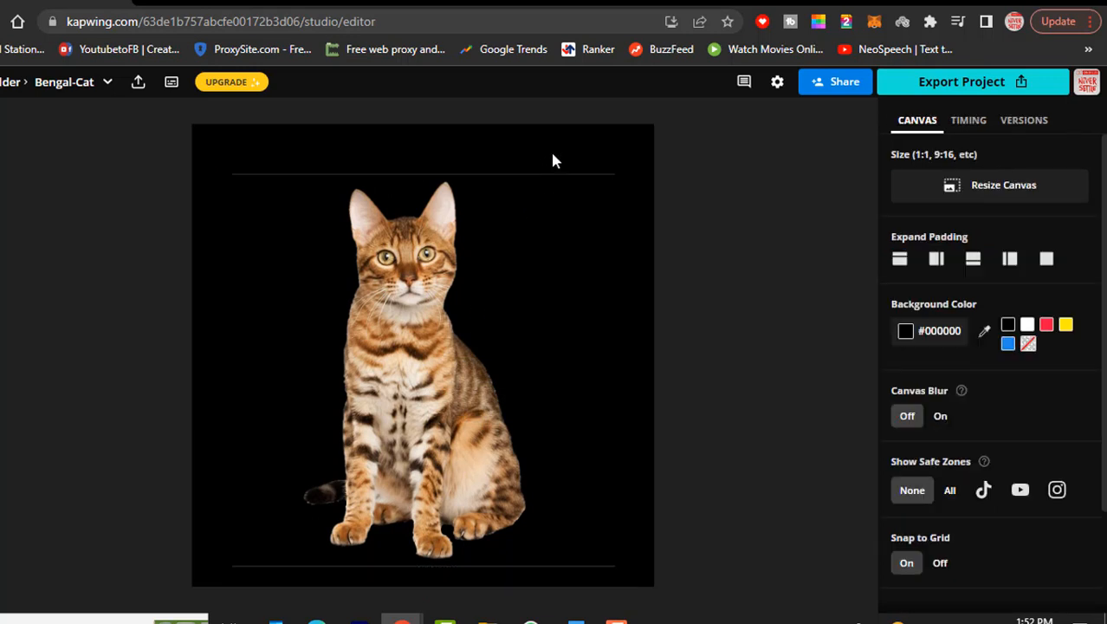
{"action": "left_click", "coordinate": [549, 234]}
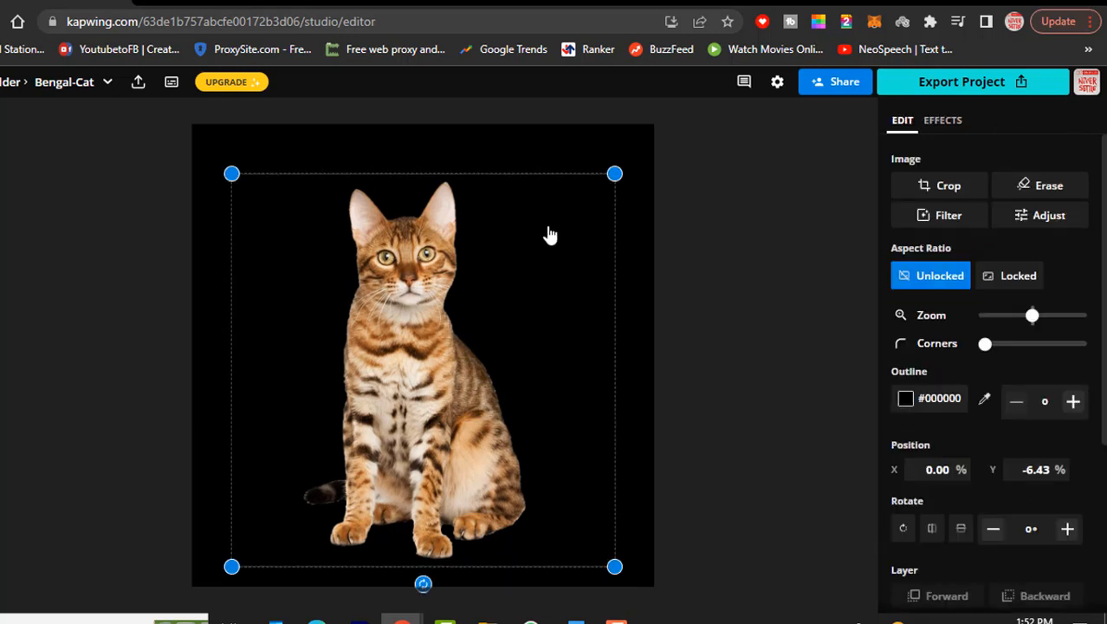
{"action": "left_click", "coordinate": [580, 156]}
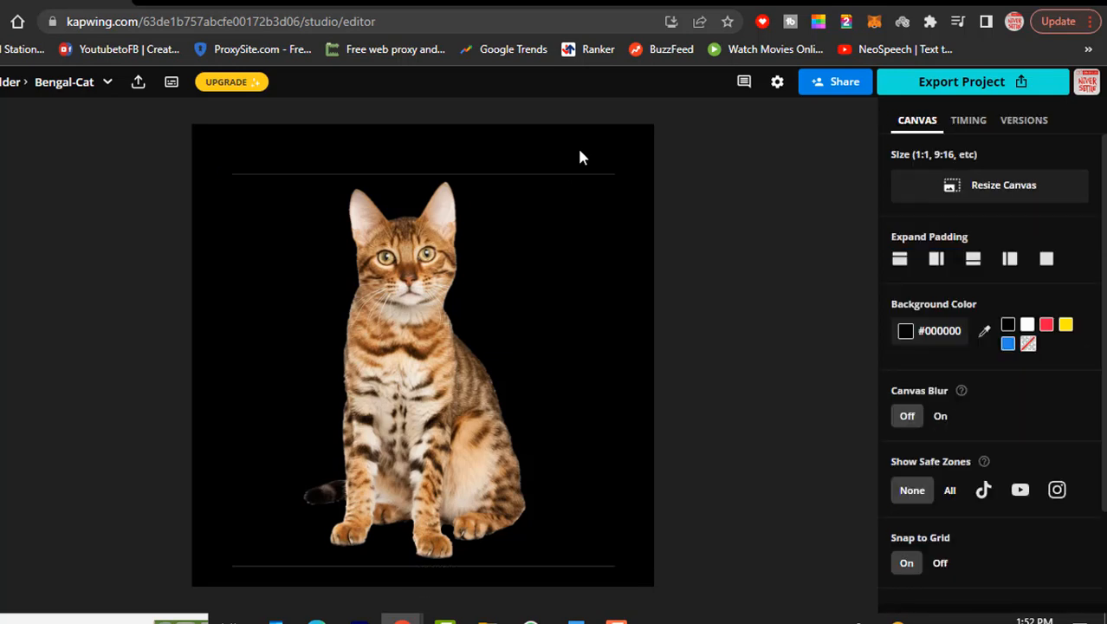
Set the canvas background colour to no colour, making it transparent
{"action": "left_click", "coordinate": [540, 247]}
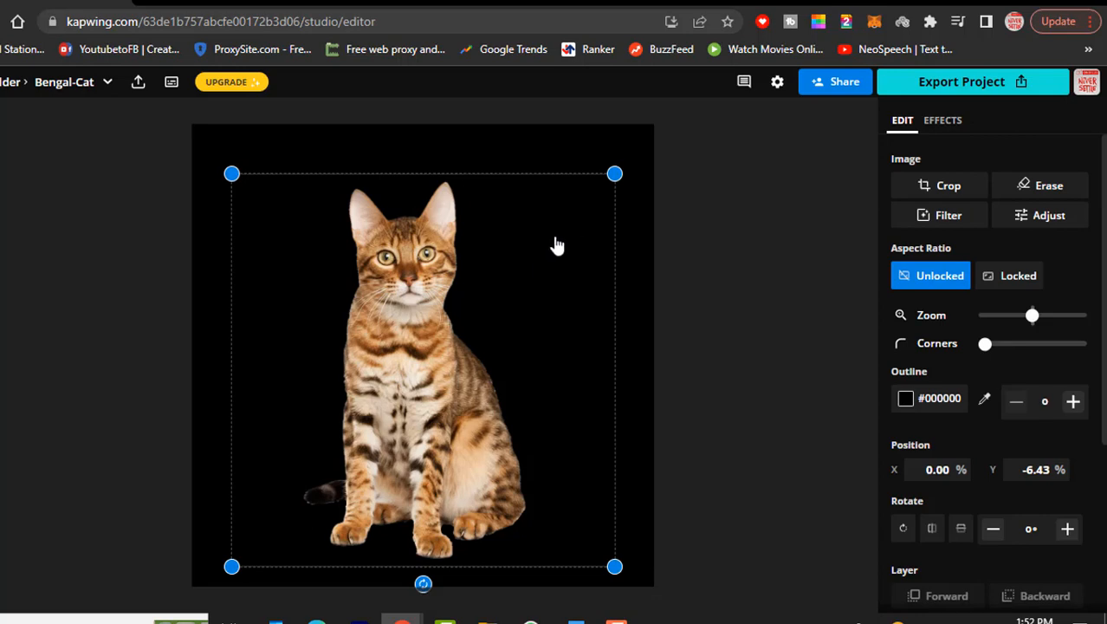
{"action": "left_click", "coordinate": [595, 159]}
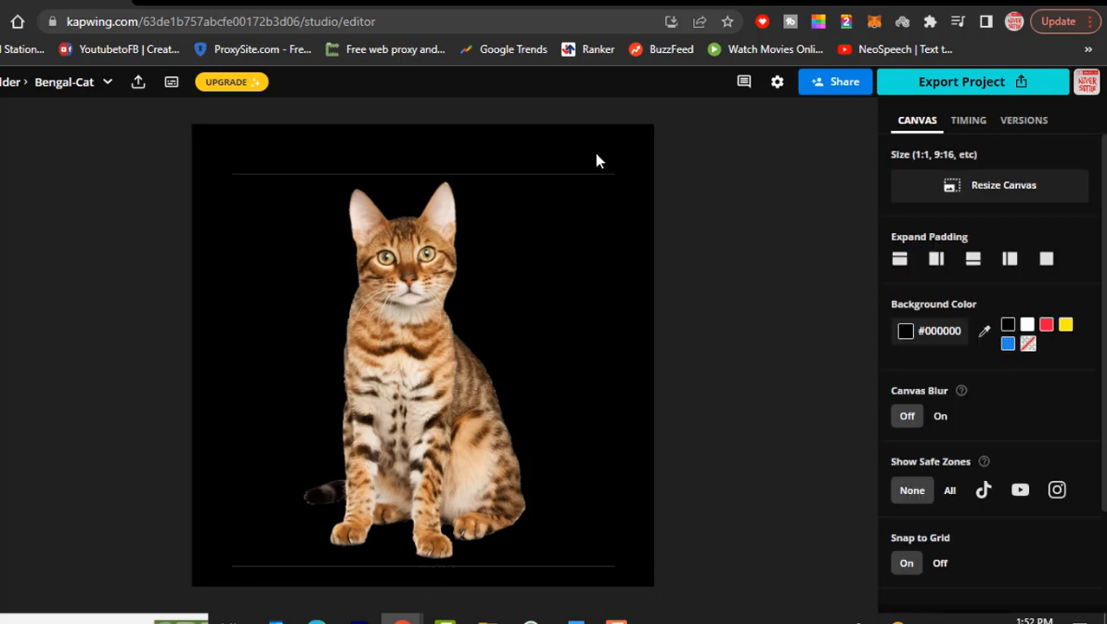
{"action": "left_click", "coordinate": [1028, 345]}
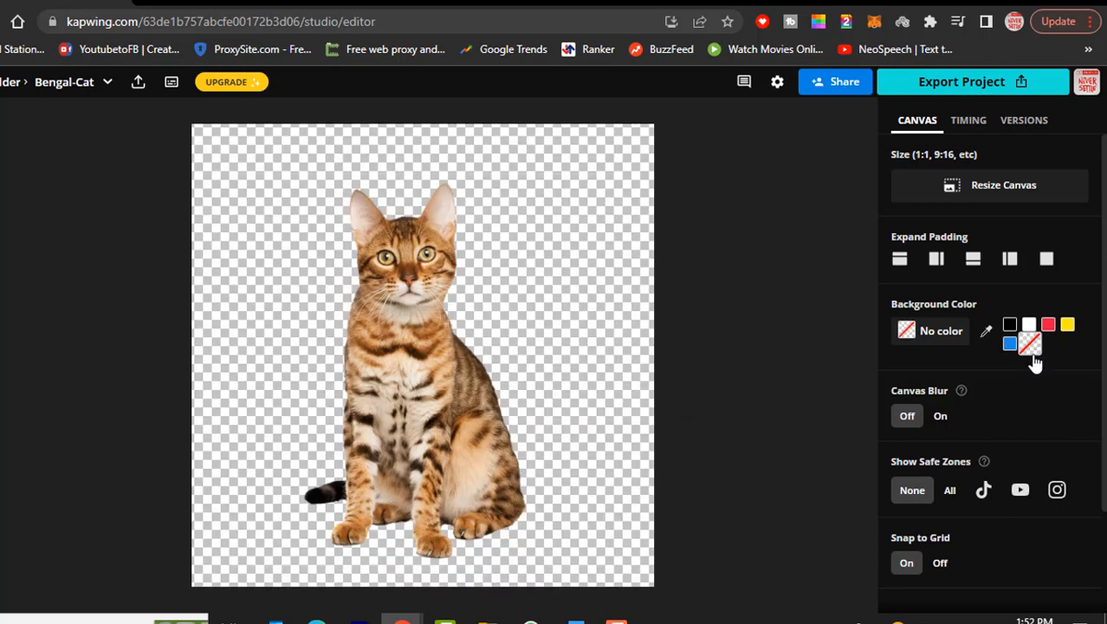
Move the cut-out cat and enlarge it by its corners so it fills the transparent canvas
{"action": "left_click", "coordinate": [442, 389]}
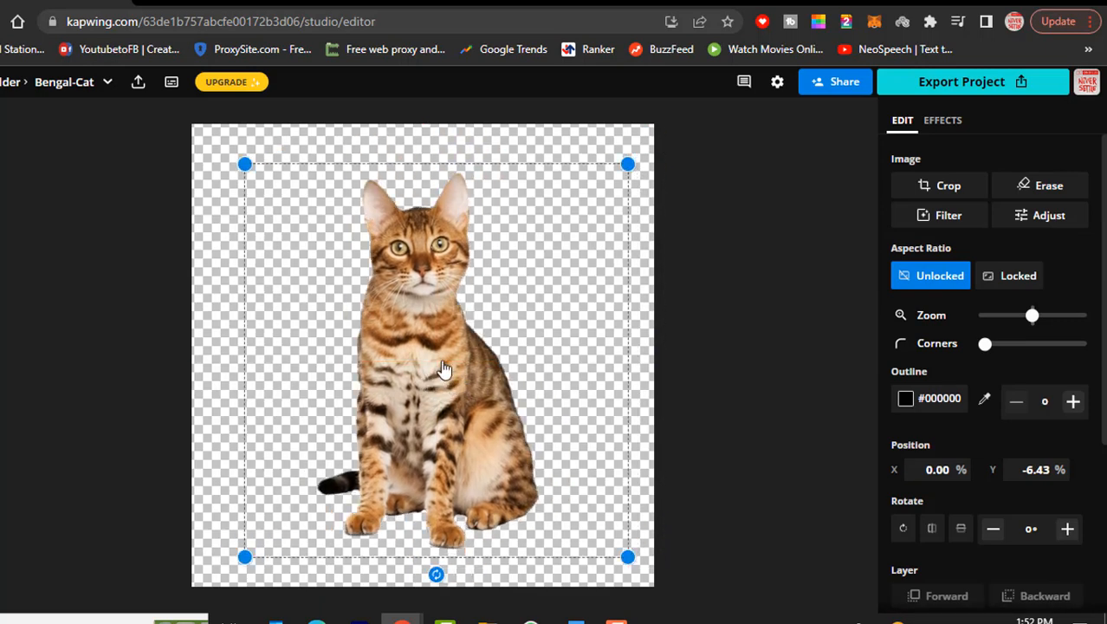
{"action": "left_click_drag", "start_coordinate": [443, 369], "coordinate": [421, 357]}
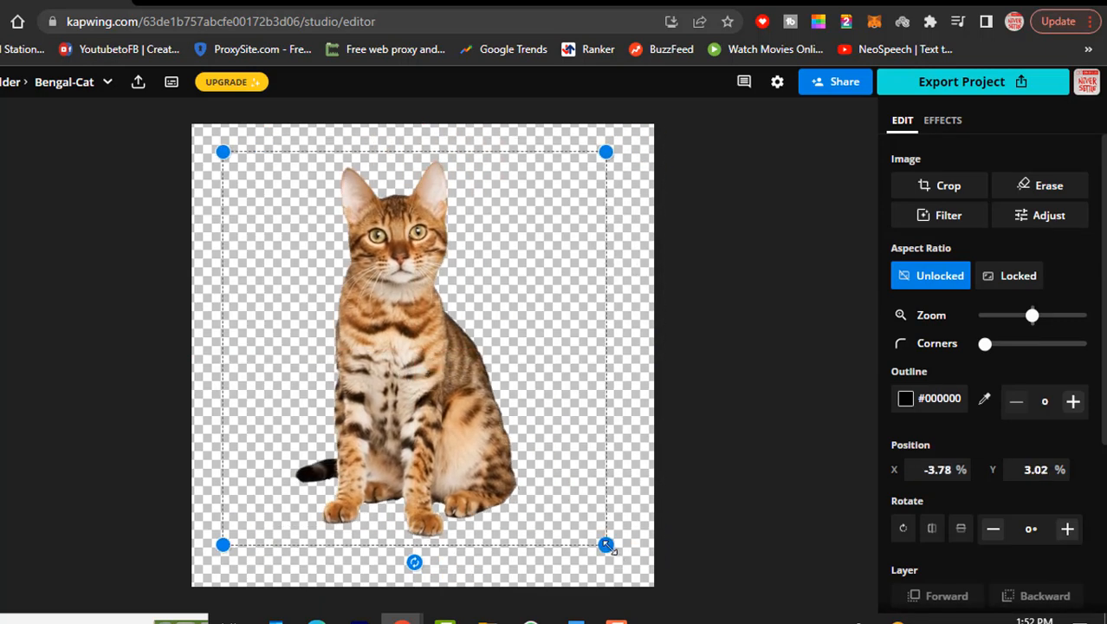
{"action": "left_click_drag", "start_coordinate": [606, 543], "coordinate": [616, 593]}
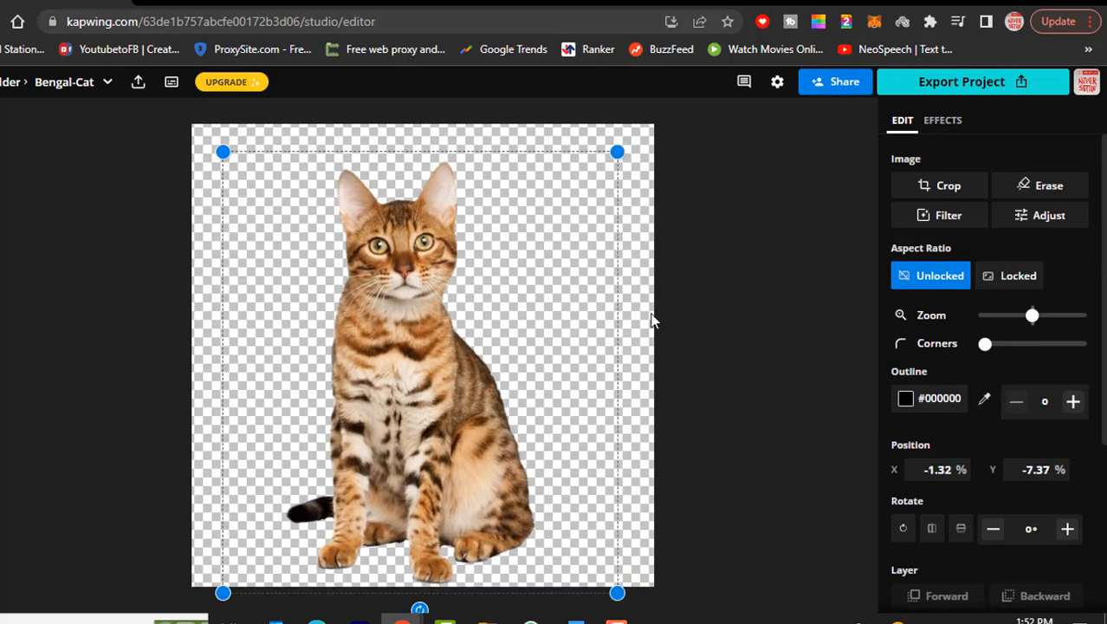
{"action": "left_click_drag", "start_coordinate": [616, 150], "coordinate": [641, 117]}
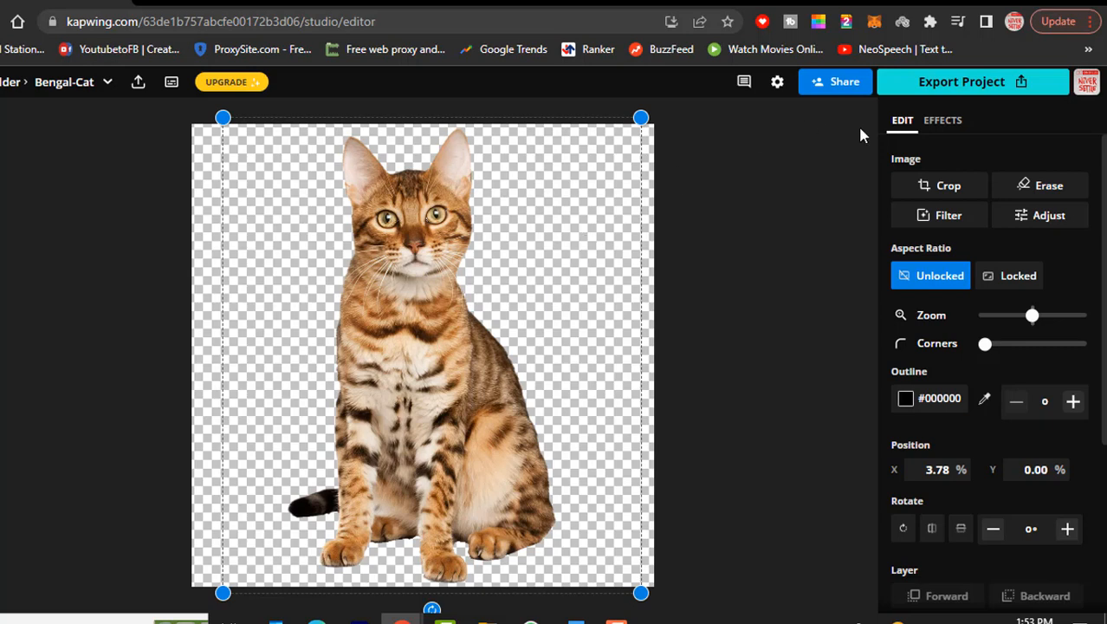
Export the project as a PNG at Auto resolution and download the file
{"action": "left_click", "coordinate": [952, 85]}
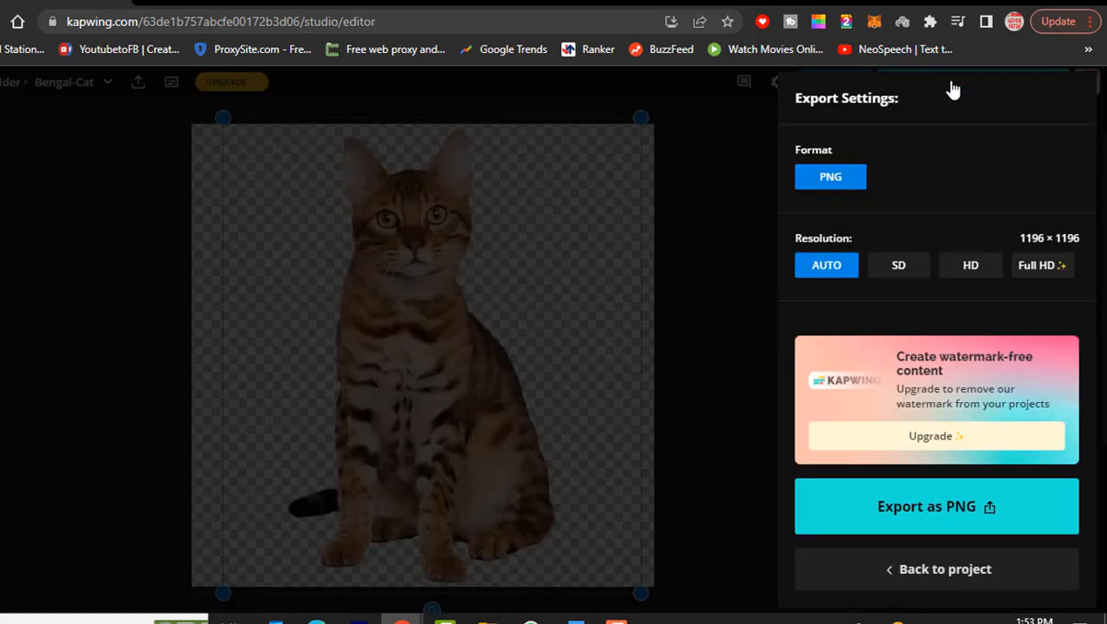
{"action": "left_click", "coordinate": [912, 525]}
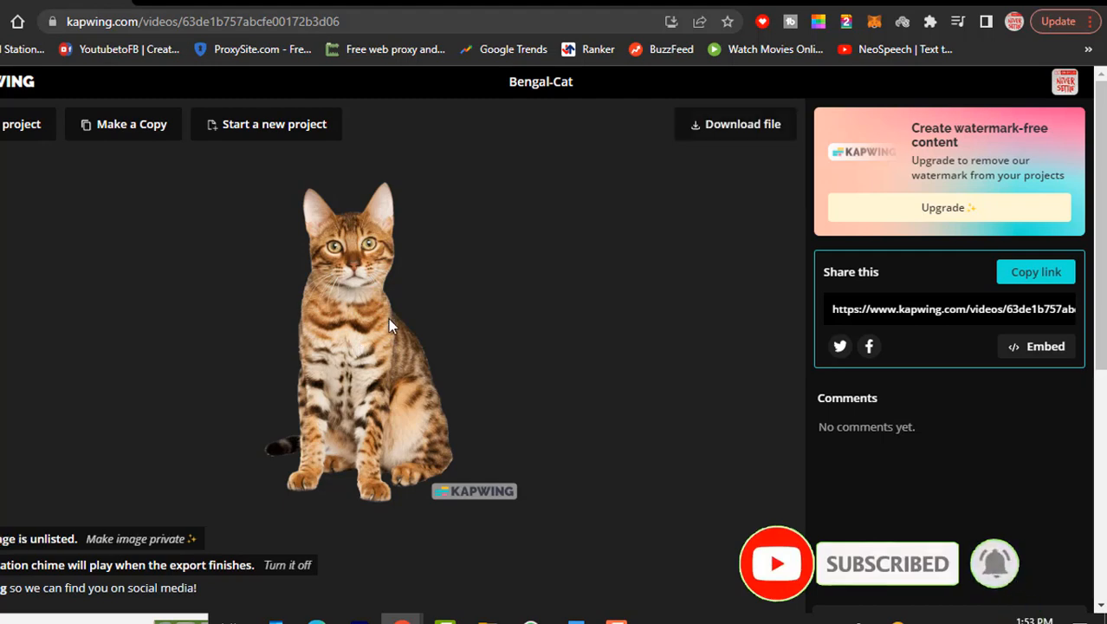
{"action": "left_click", "coordinate": [732, 126]}
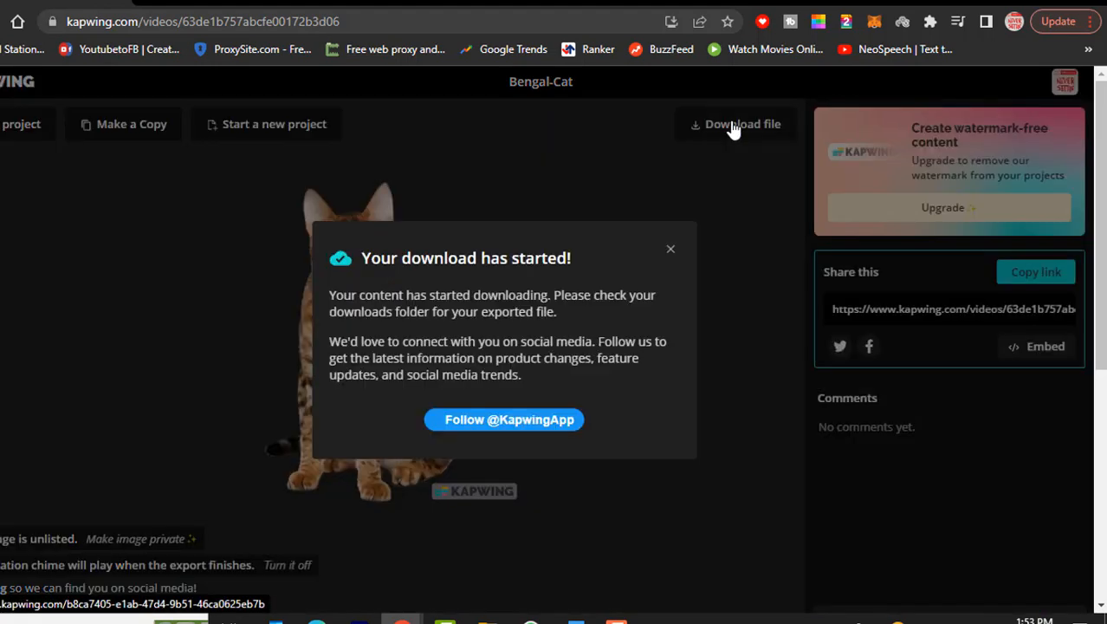